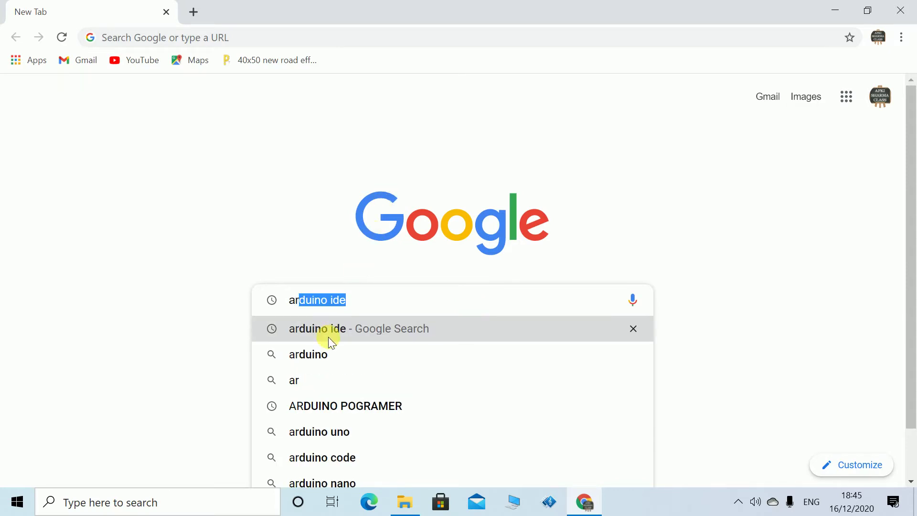
Step: Search Google for "arduino ide" and open the Software page on arduino.cc
{"action": "left_click", "coordinate": [356, 330]}
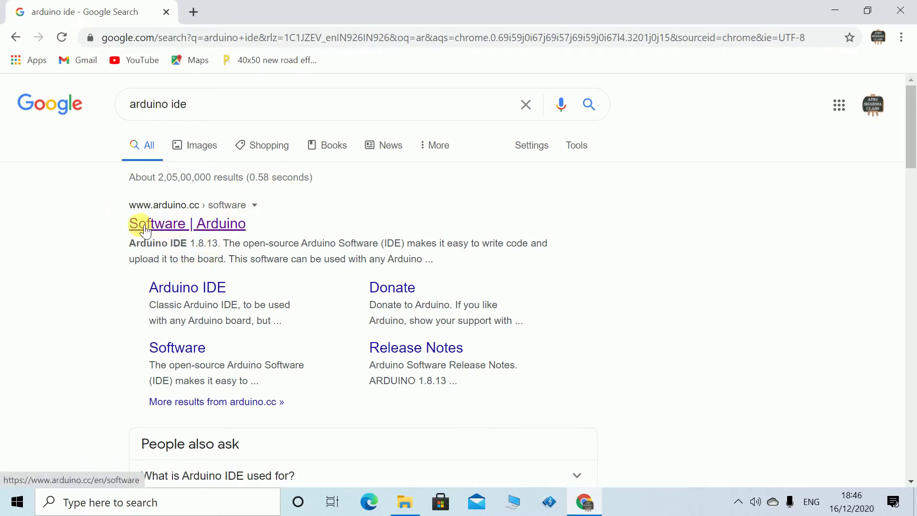
{"action": "left_click", "coordinate": [220, 221]}
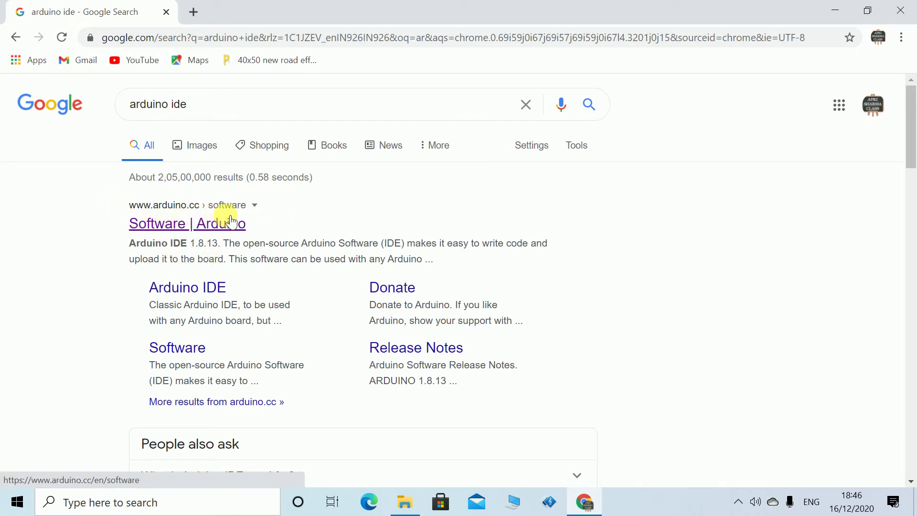
{"action": "left_click", "coordinate": [199, 233]}
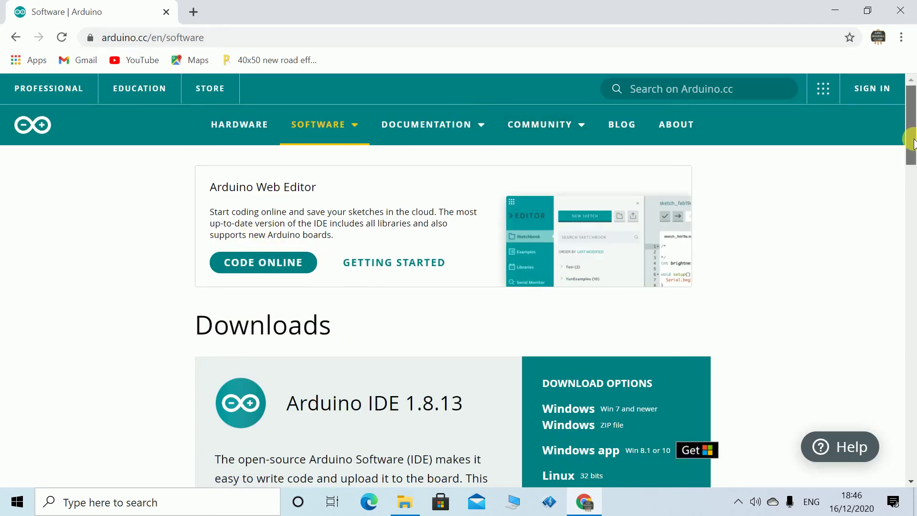
Step: Download the Windows ZIP file of Arduino IDE 1.8.13 without making a donation
{"action": "left_click_drag", "start_coordinate": [912, 142], "coordinate": [912, 159]}
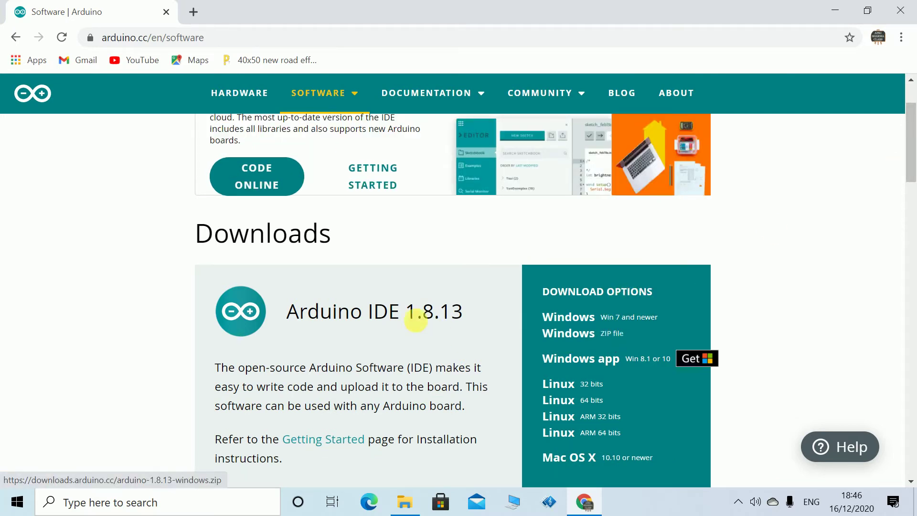
{"action": "left_click", "coordinate": [582, 336]}
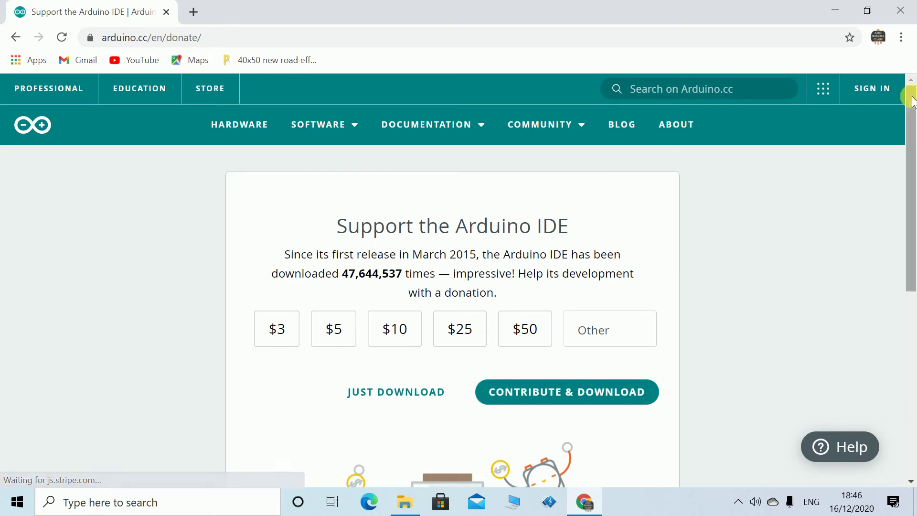
{"action": "left_click_drag", "start_coordinate": [912, 130], "coordinate": [913, 145]}
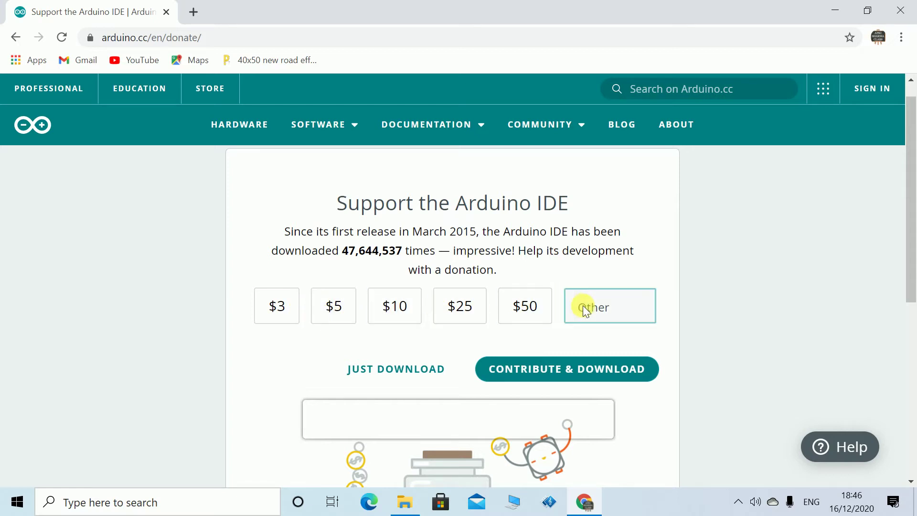
{"action": "left_click_drag", "start_coordinate": [908, 194], "coordinate": [912, 222]}
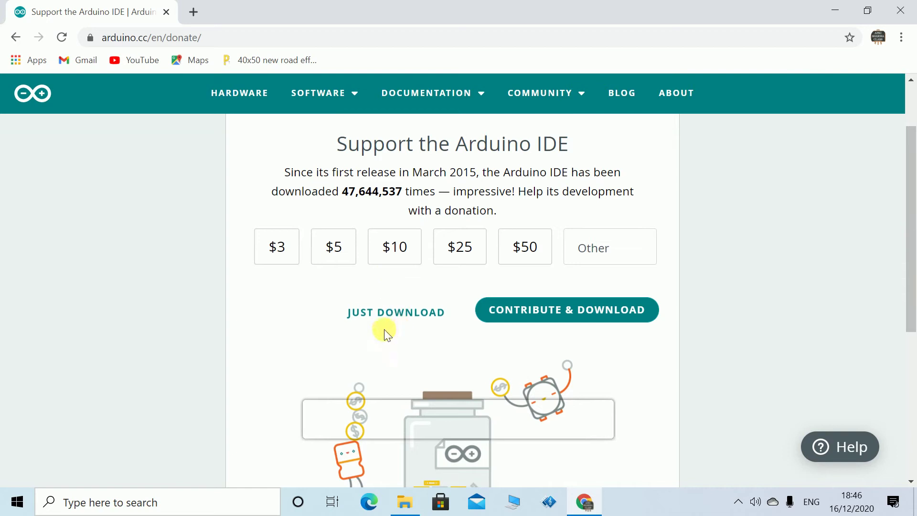
{"action": "left_click", "coordinate": [404, 319]}
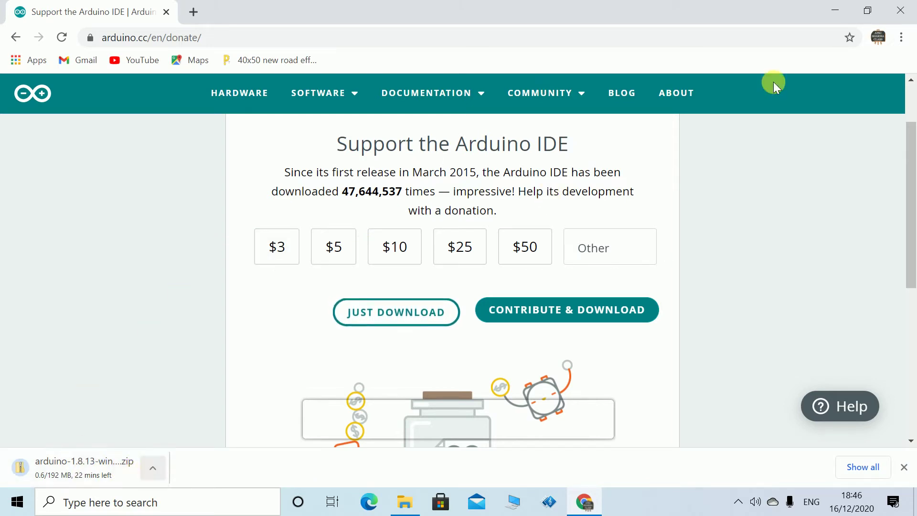
Step: Check the Arduino ZIP file's progress in the browser's download list and return to the Arduino donation page
{"action": "left_click", "coordinate": [902, 37]}
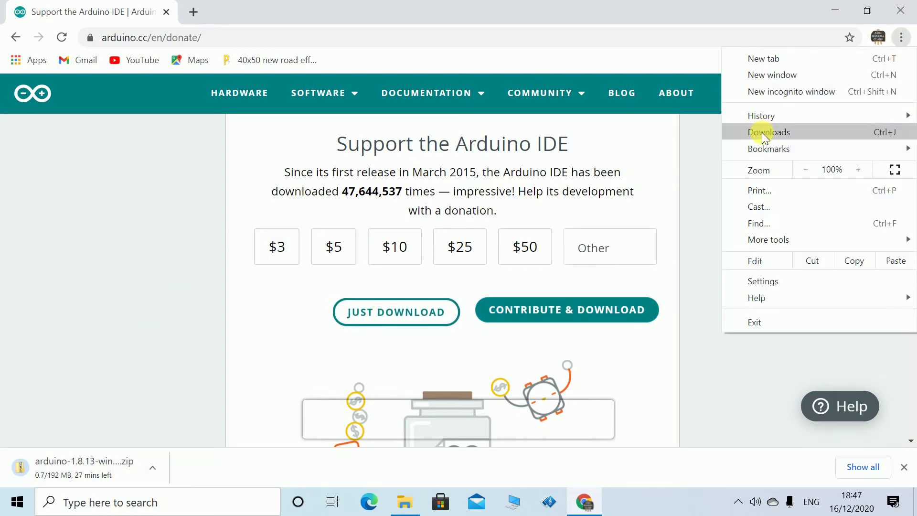
{"action": "left_click", "coordinate": [761, 132]}
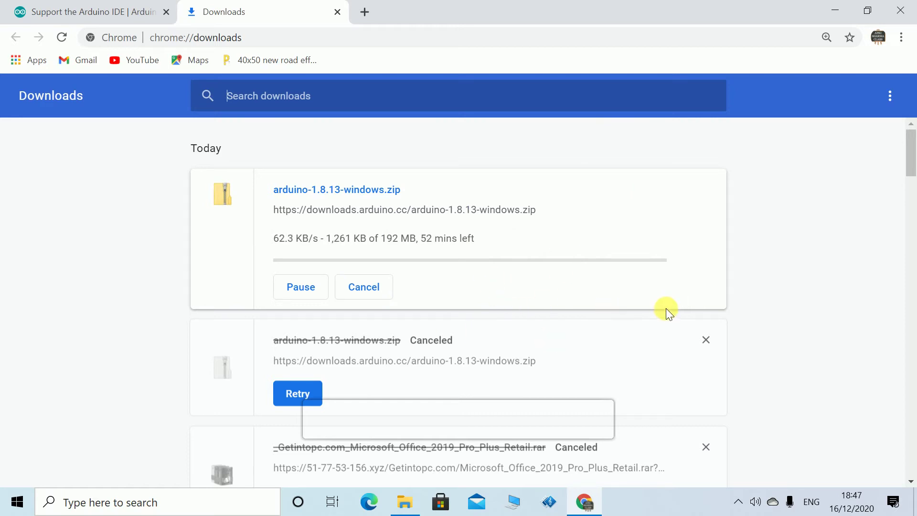
{"action": "key", "text": "ctrl+shift+Tab"}
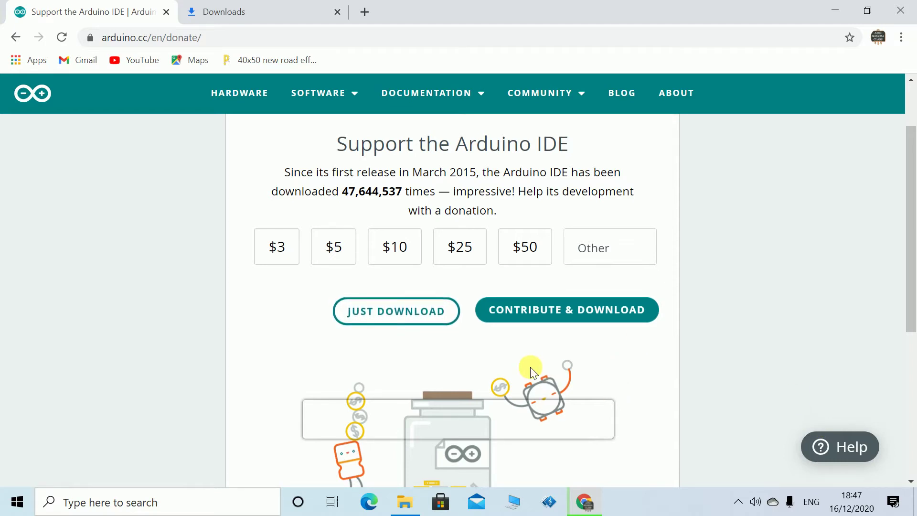
{"action": "left_click", "coordinate": [562, 317]}
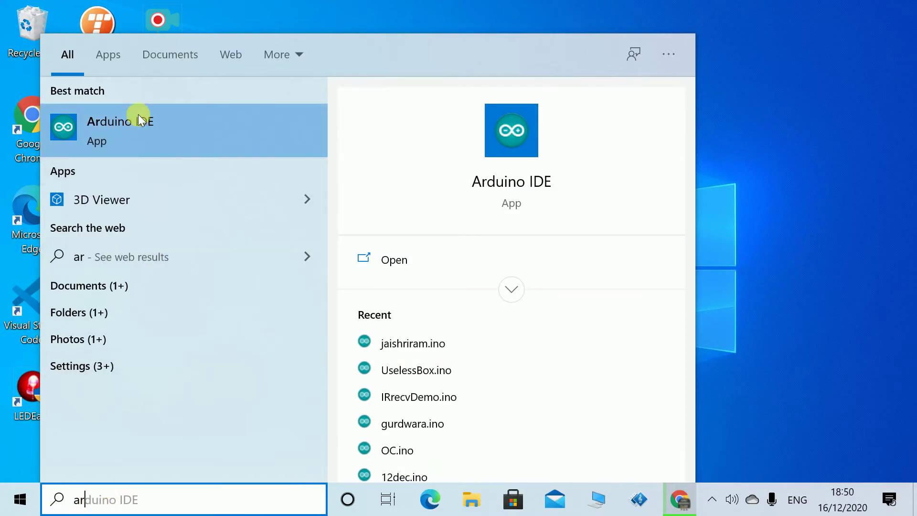
Step: Launch the Arduino IDE and maximize its window
{"action": "left_click", "coordinate": [161, 128]}
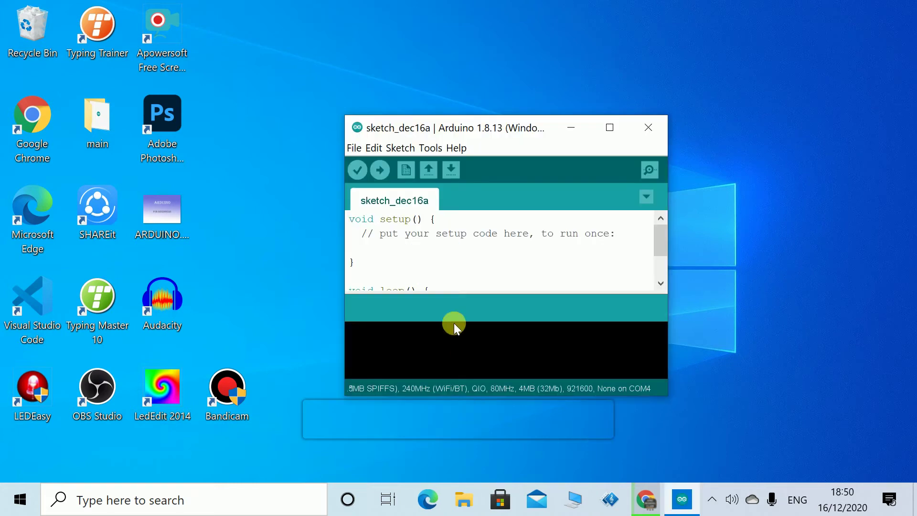
{"action": "left_click", "coordinate": [609, 128]}
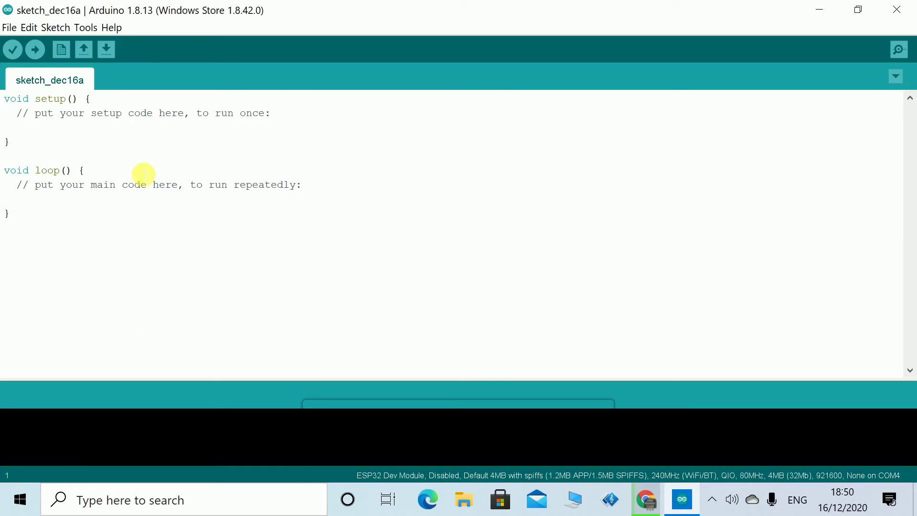
{"action": "left_click", "coordinate": [393, 248]}
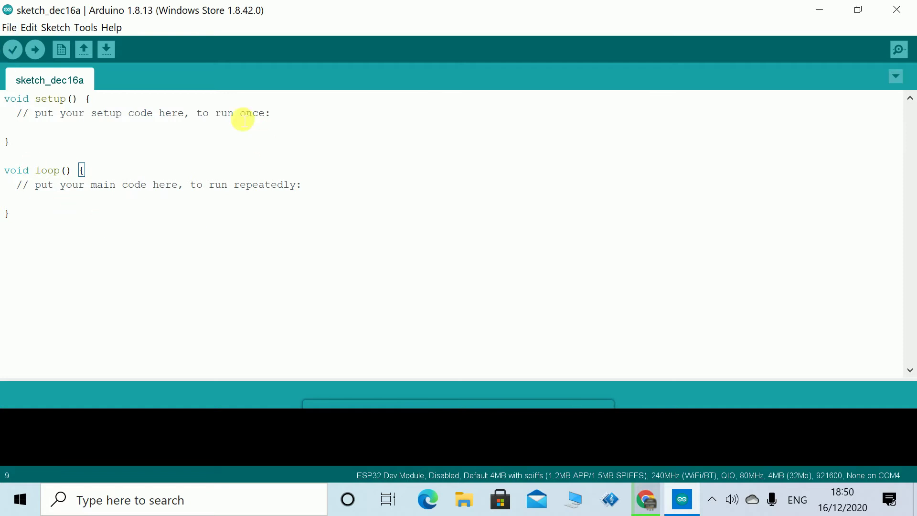
Step: Examine the available board categories and the port setting for the sketch without changing the selection
{"action": "left_click", "coordinate": [87, 27]}
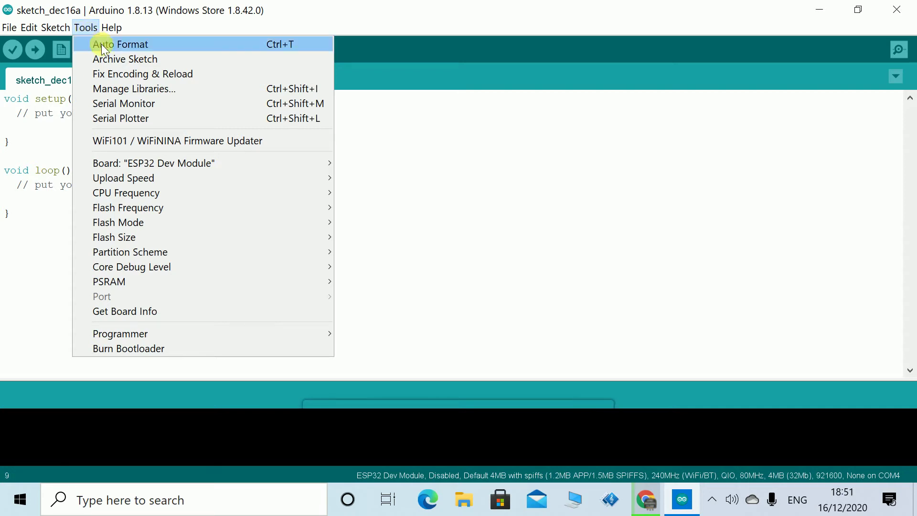
{"action": "mouse_move", "coordinate": [150, 168]}
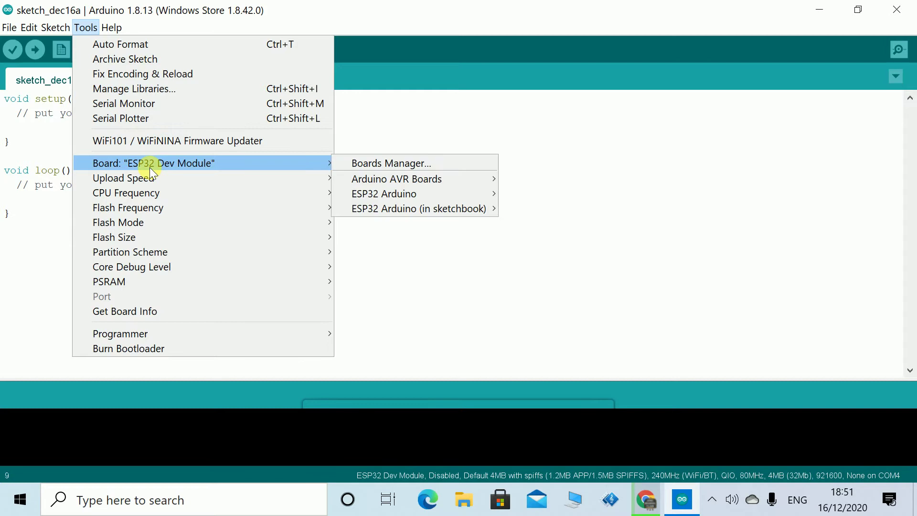
{"action": "mouse_move", "coordinate": [193, 173]}
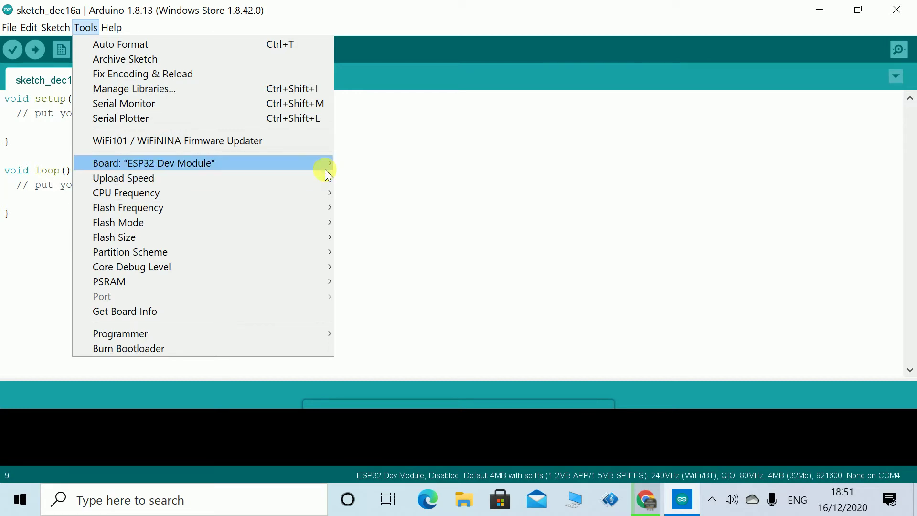
{"action": "mouse_move", "coordinate": [317, 165]}
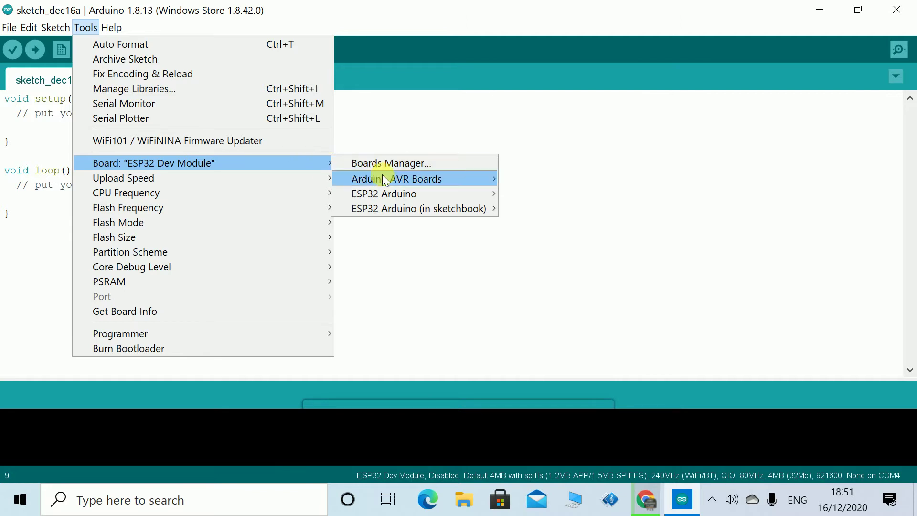
{"action": "mouse_move", "coordinate": [438, 191]}
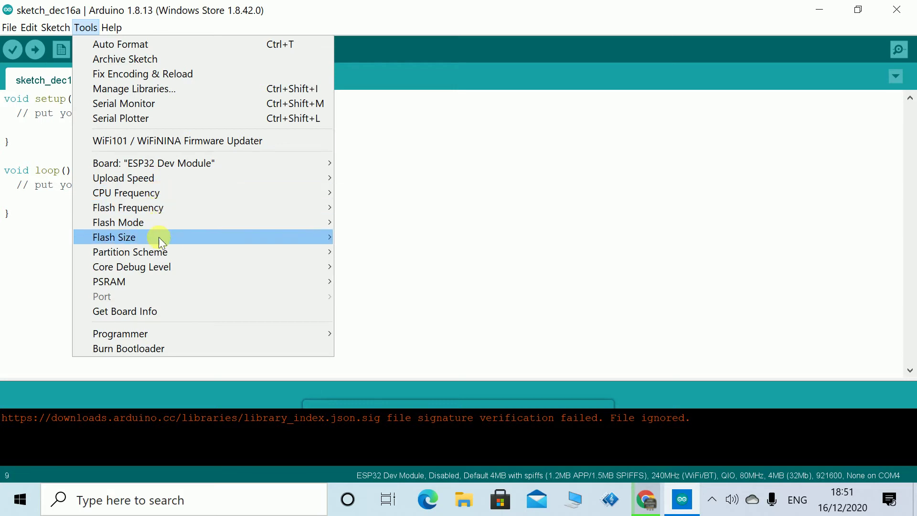
{"action": "mouse_move", "coordinate": [161, 258]}
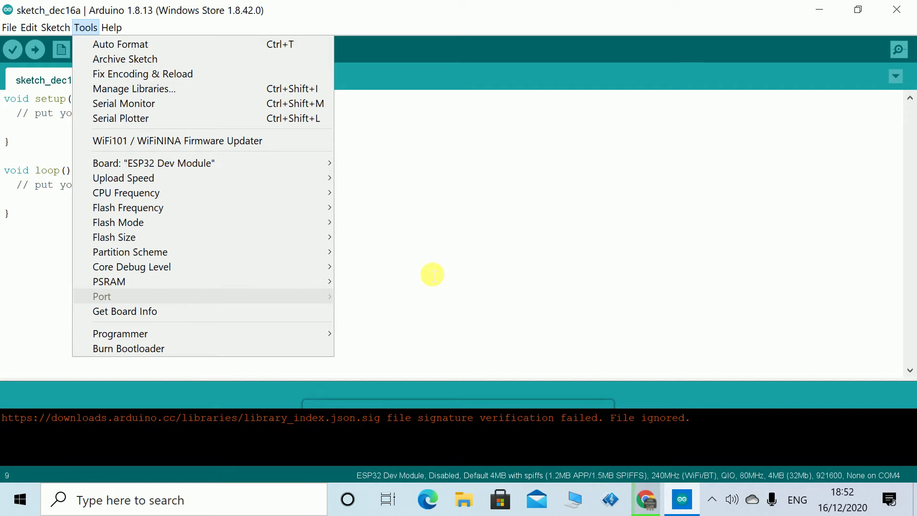
{"action": "left_click", "coordinate": [437, 247]}
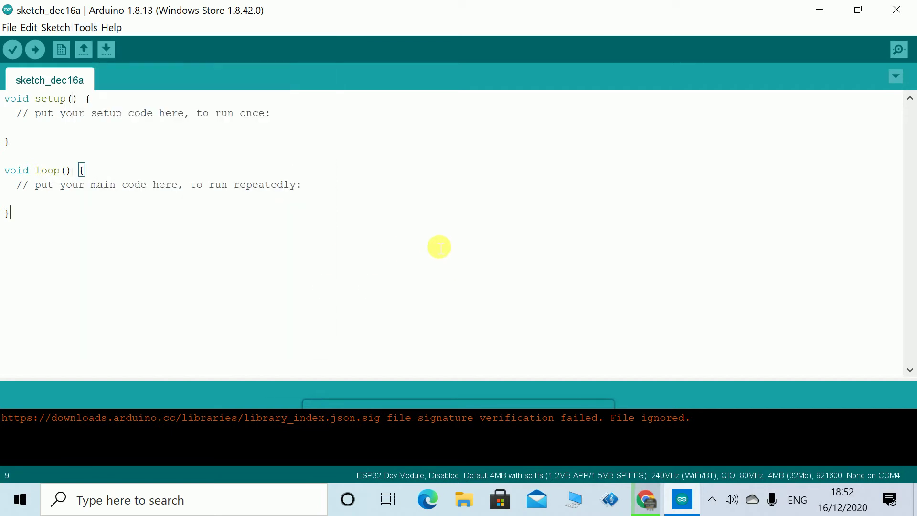
{"action": "left_click", "coordinate": [85, 27]}
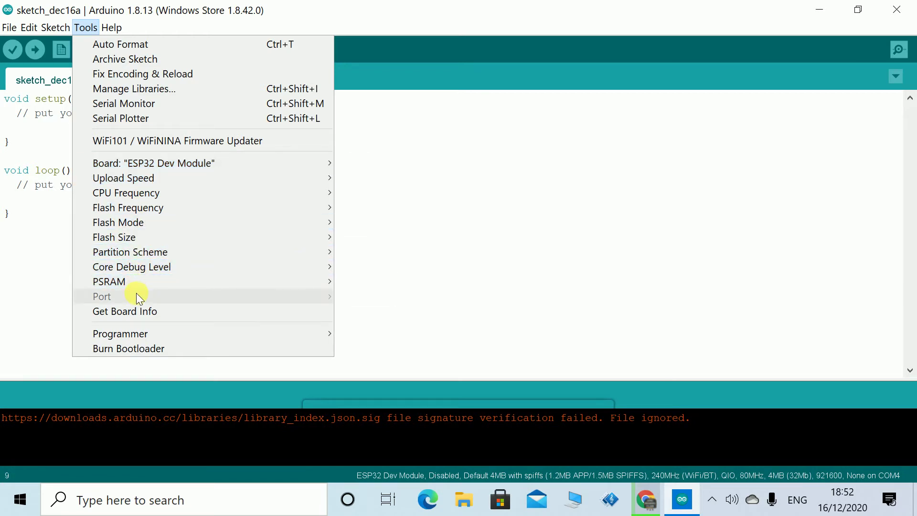
{"action": "left_click", "coordinate": [399, 286]}
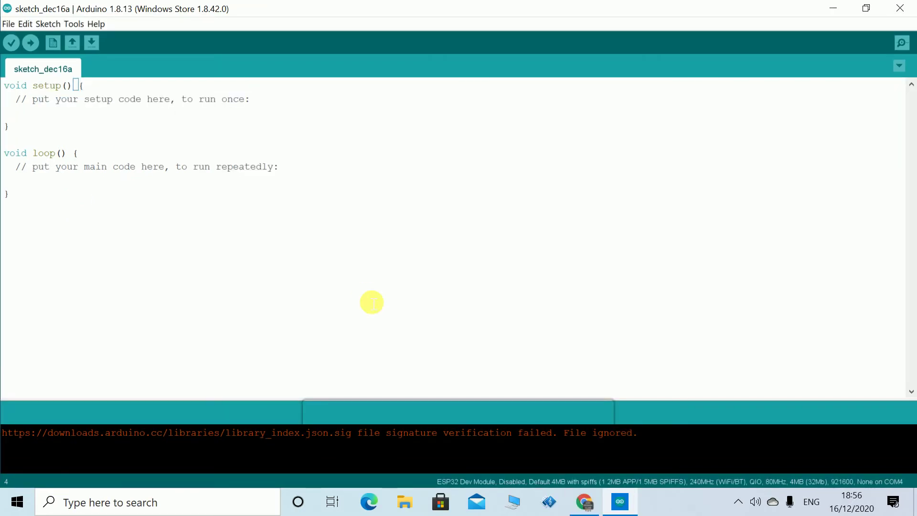
Step: Examine the placeholder comments inside the sketch's setup and loop functions, highlighting each one
{"action": "scroll", "coordinate": [372, 302], "scroll_direction": "up", "scroll_amount": 5}
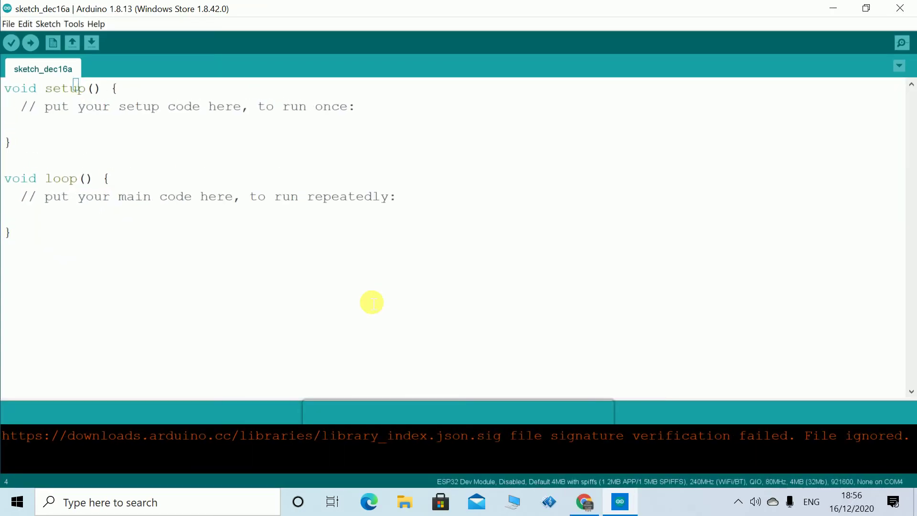
{"action": "scroll", "coordinate": [372, 302], "scroll_direction": "up", "scroll_amount": 2}
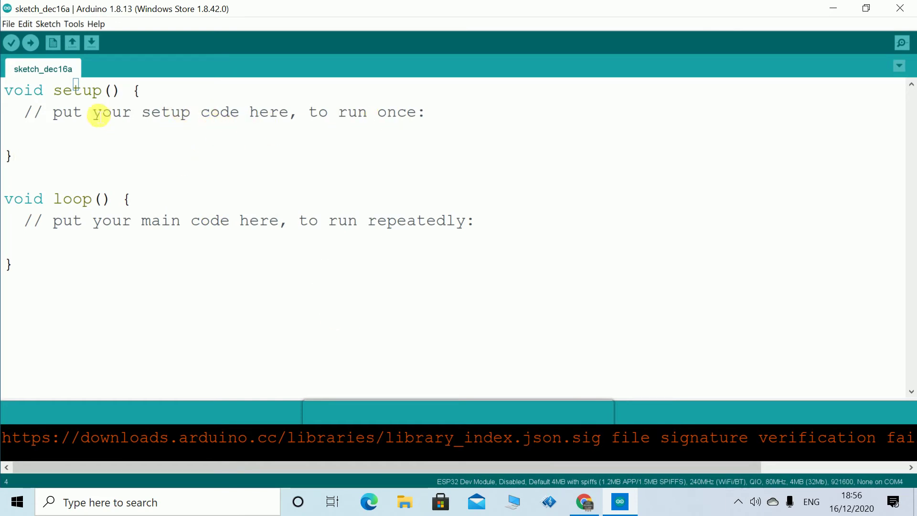
{"action": "left_click", "coordinate": [162, 98]}
{"action": "left_click_drag", "start_coordinate": [173, 106], "coordinate": [320, 146]}
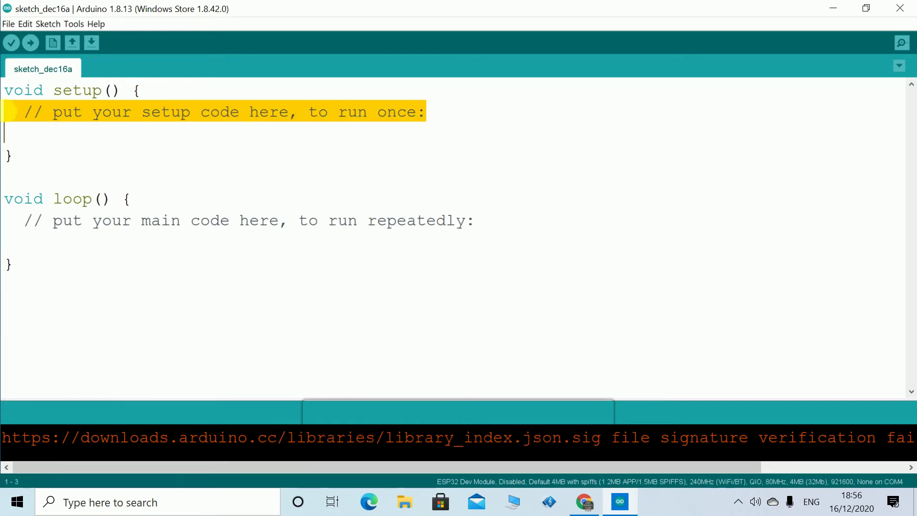
{"action": "left_click", "coordinate": [56, 138]}
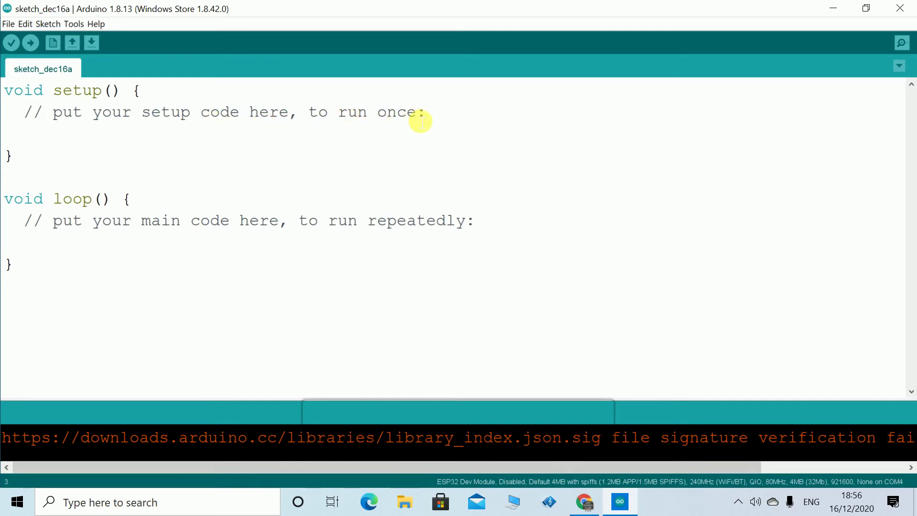
{"action": "left_click_drag", "start_coordinate": [35, 113], "coordinate": [436, 135]}
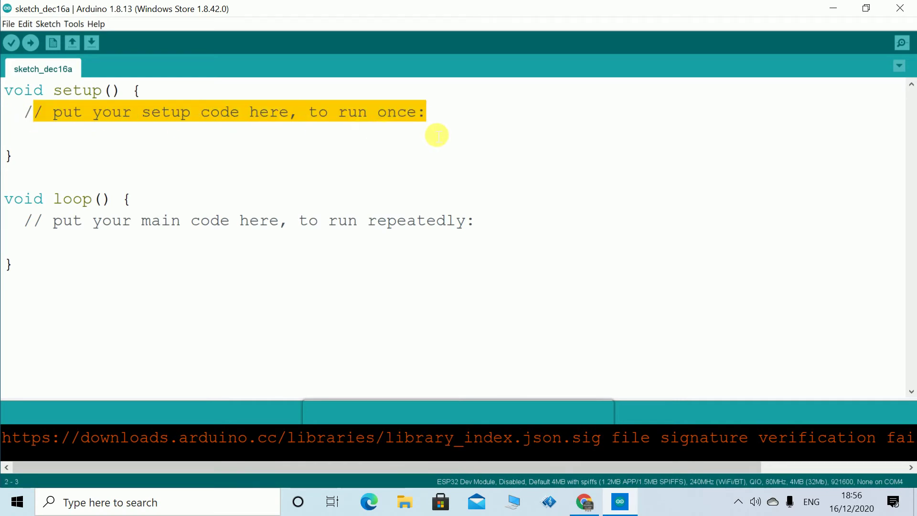
{"action": "left_click", "coordinate": [84, 139]}
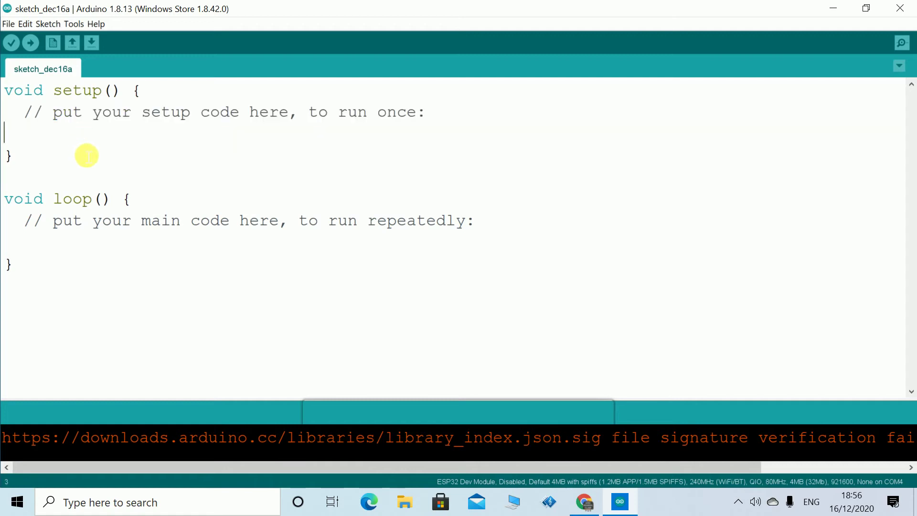
{"action": "left_click", "coordinate": [136, 242]}
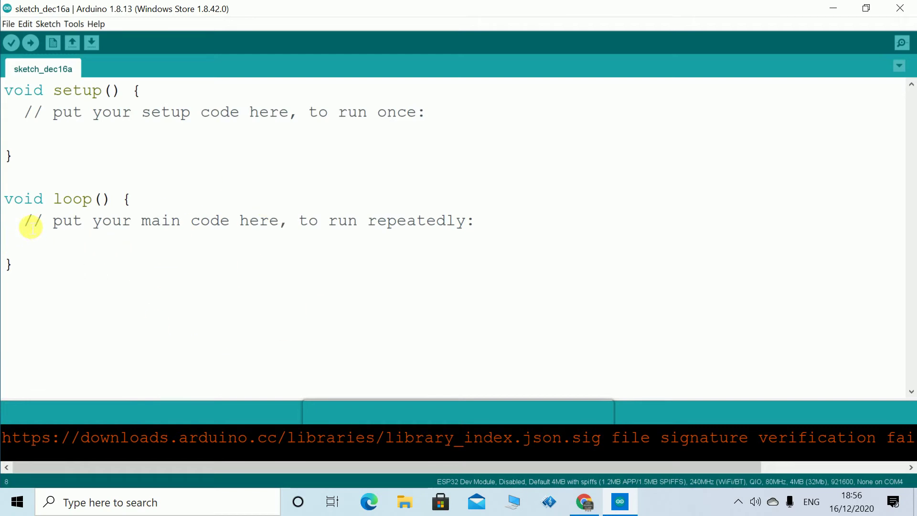
{"action": "left_click_drag", "start_coordinate": [29, 224], "coordinate": [461, 238]}
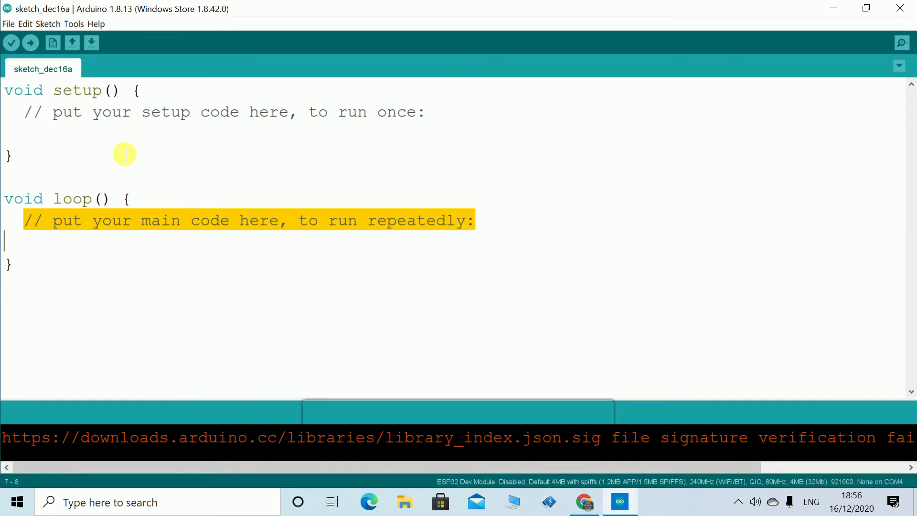
{"action": "left_click", "coordinate": [427, 114]}
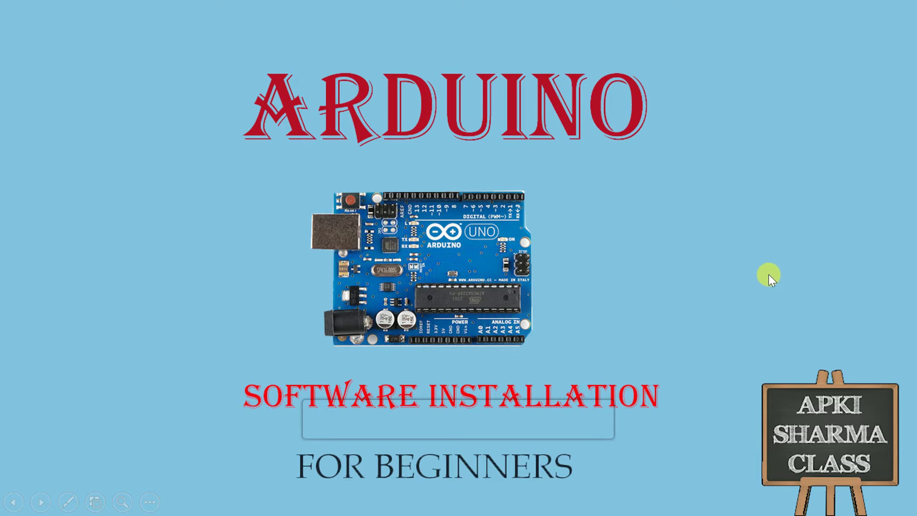
{"action": "left_click", "coordinate": [769, 275]}
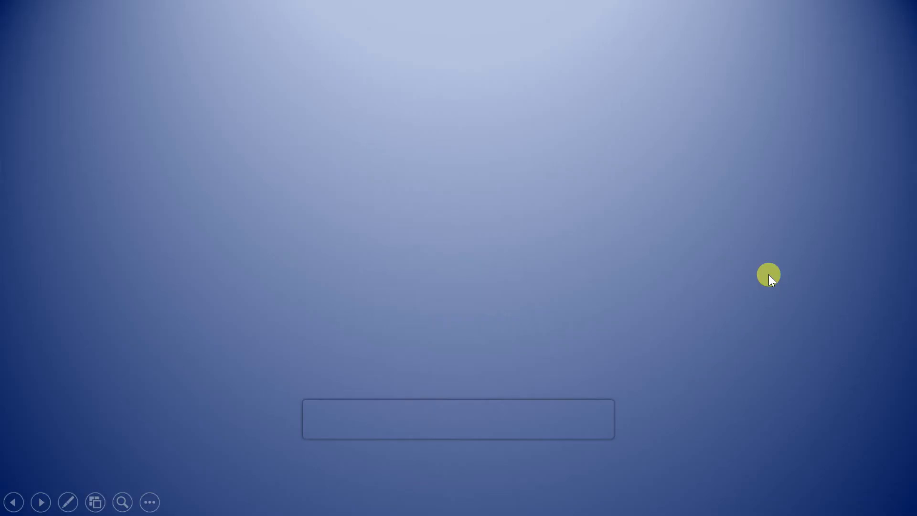
{"action": "left_click", "coordinate": [665, 316]}
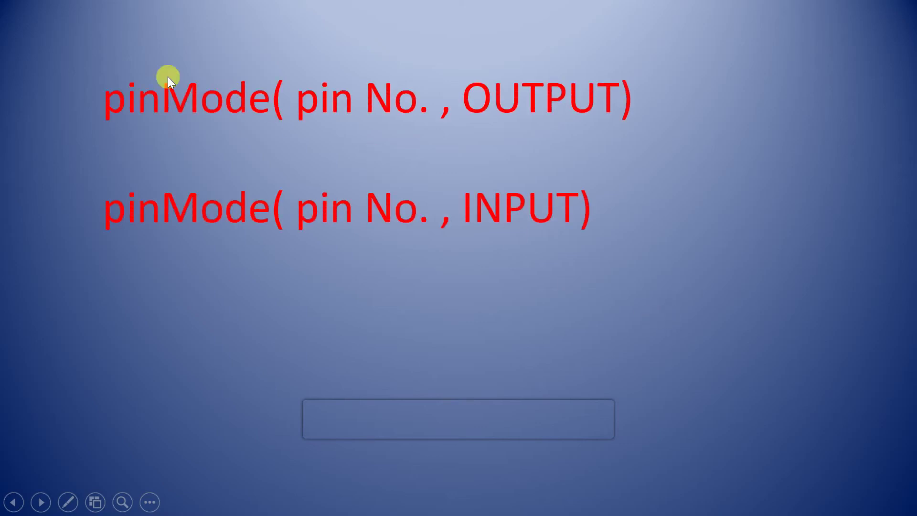